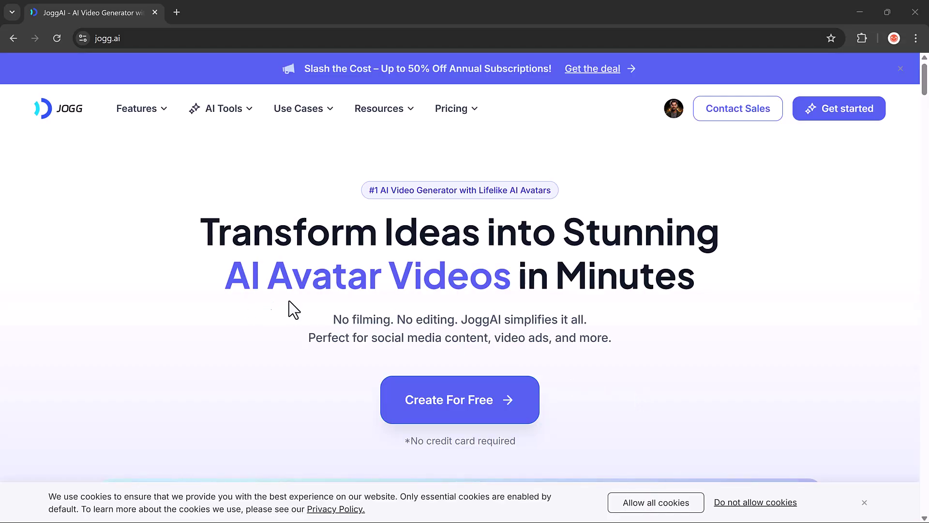
Scroll through the jogg.ai homepage and show the Photo to Avatar demo.
scroll(611, 327, "down", 5)
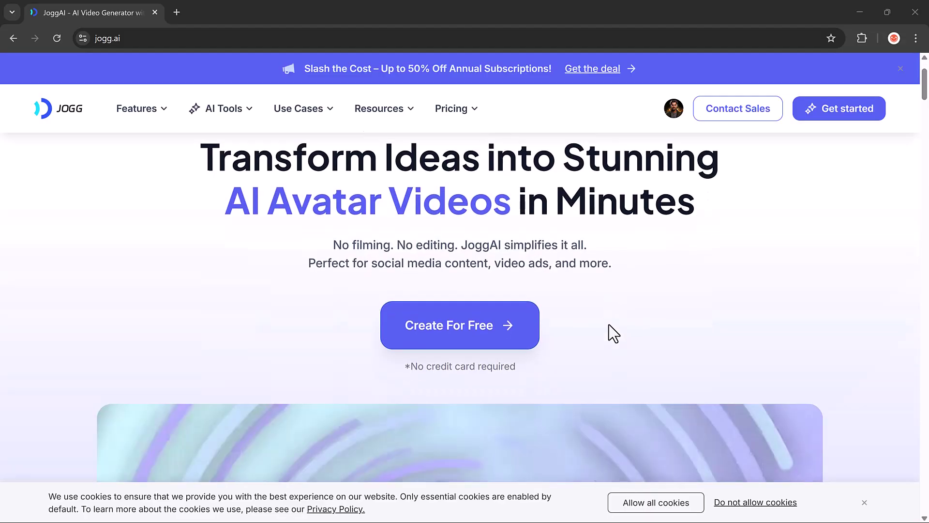
scroll(609, 324, "down", 5)
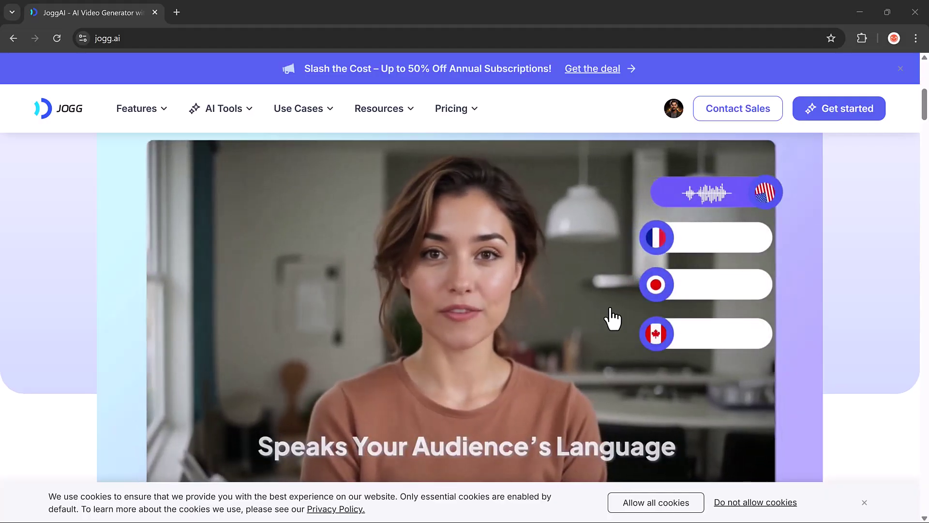
scroll(612, 318, "down", 10)
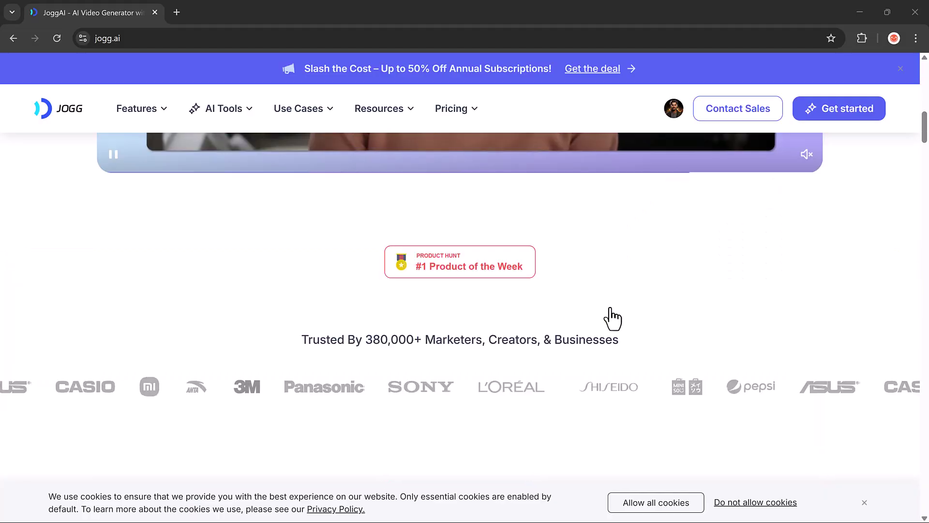
scroll(612, 318, "down", 8)
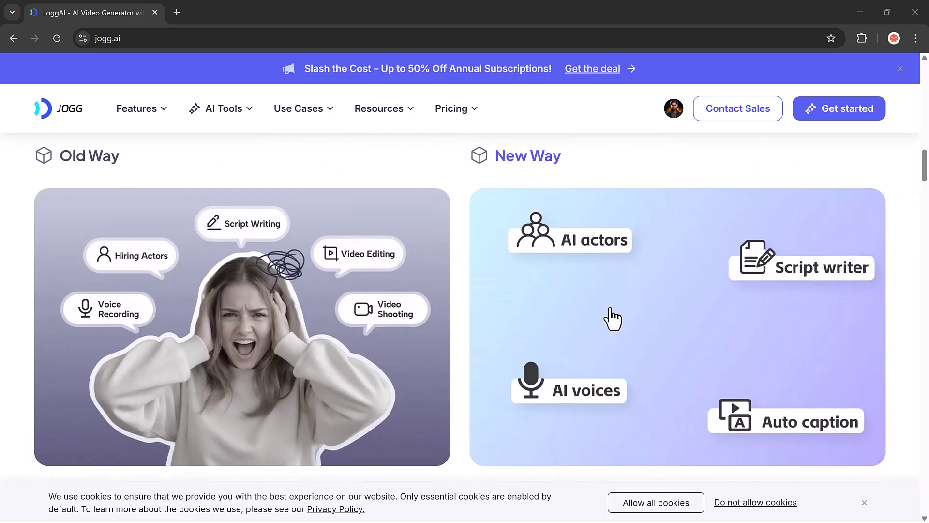
scroll(612, 318, "down", 8)
scroll(612, 318, "down", 6)
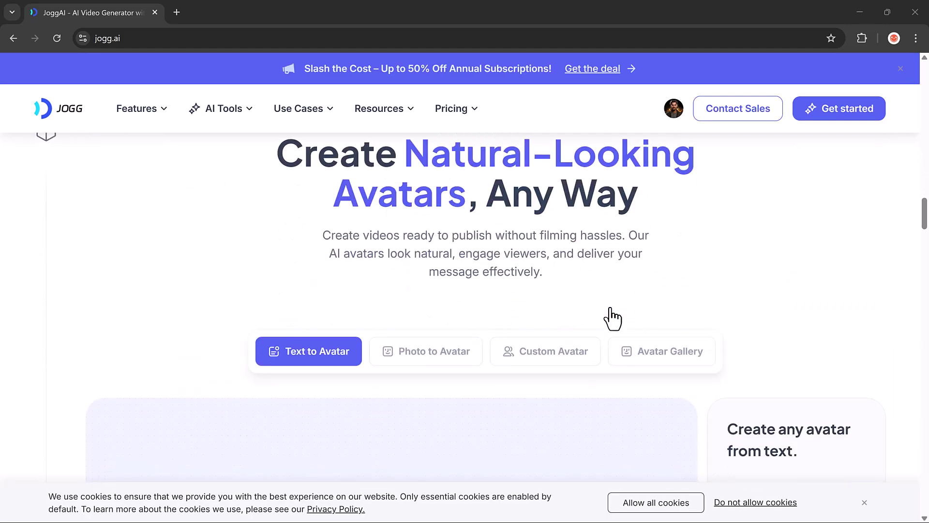
scroll(603, 316, "down", 4)
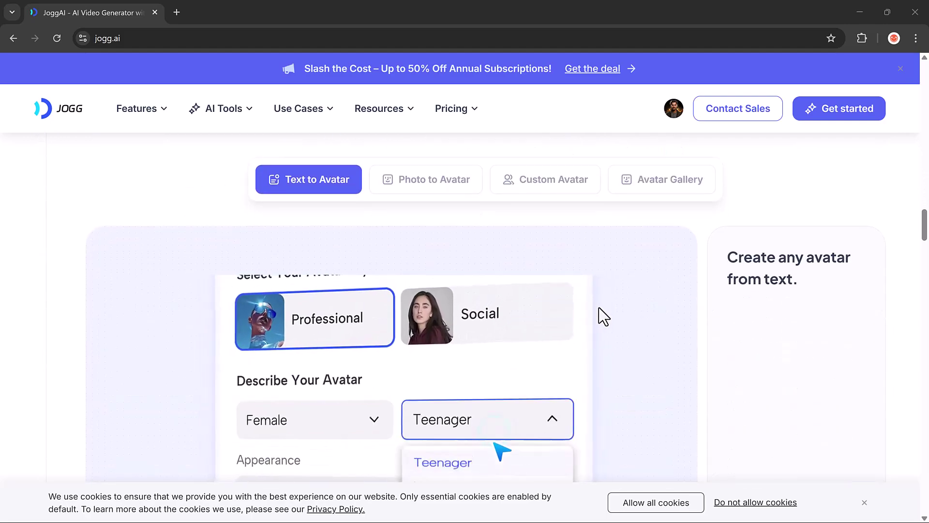
left_click(448, 188)
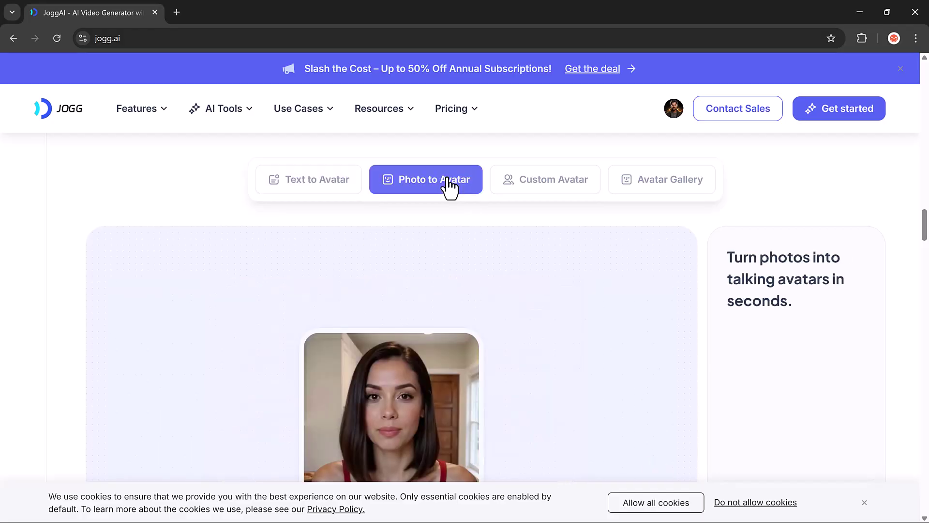
Dismiss the cookie notice and keep scrolling down the homepage.
scroll(564, 195, "down", 1)
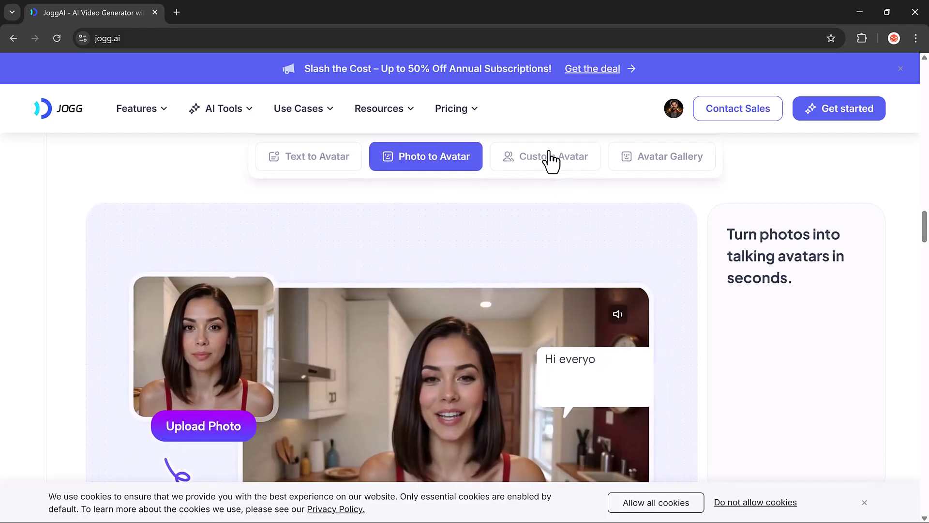
left_click(864, 503)
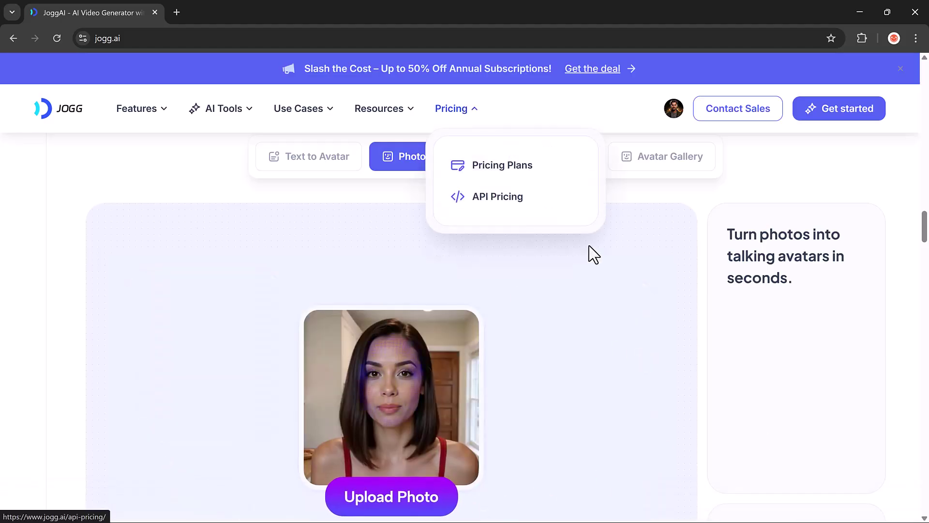
scroll(591, 253, "down", 2)
scroll(588, 243, "down", 10)
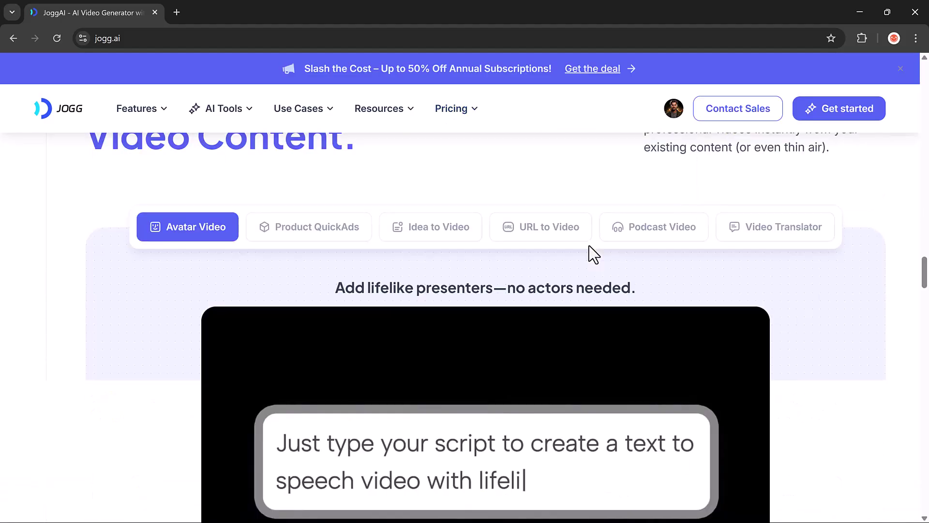
scroll(589, 246, "down", 5)
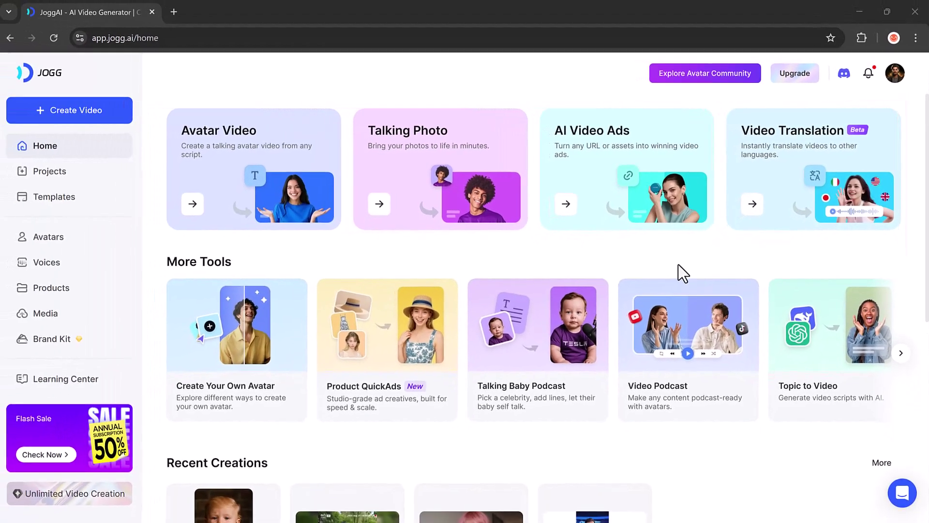
Open the Product QuickAds tool from the More Tools cards.
left_click(415, 339)
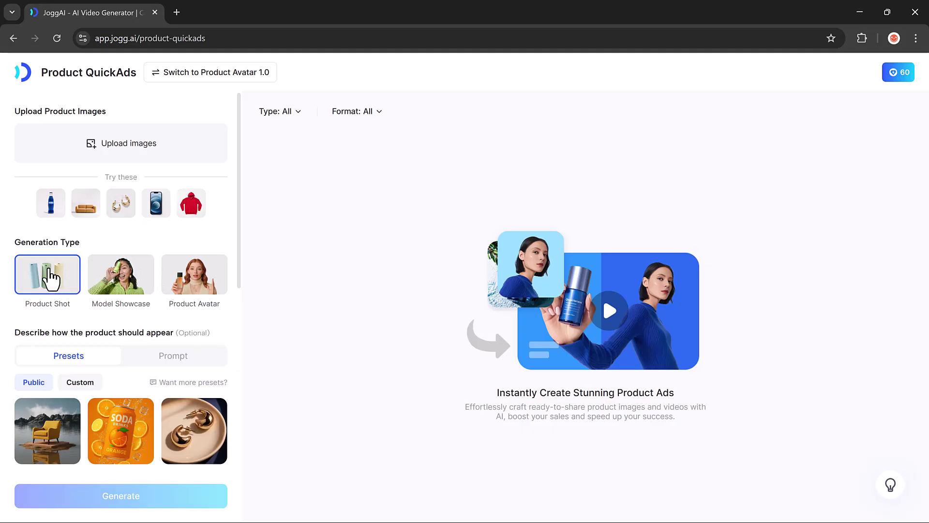
Pick three Furniture presets: yellow armchair lakeside, cosy sofa with dog, and green sofa with gold shapes.
scroll(91, 328, "down", 3)
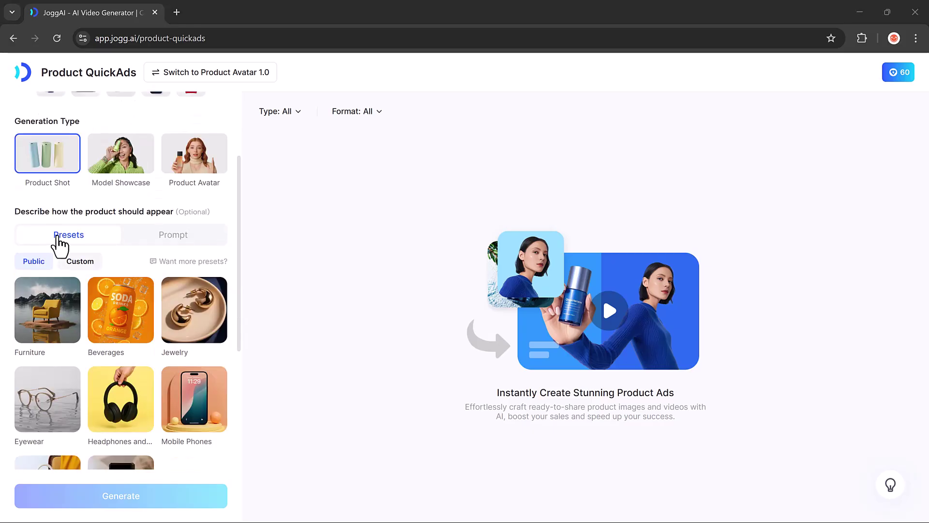
left_click(186, 240)
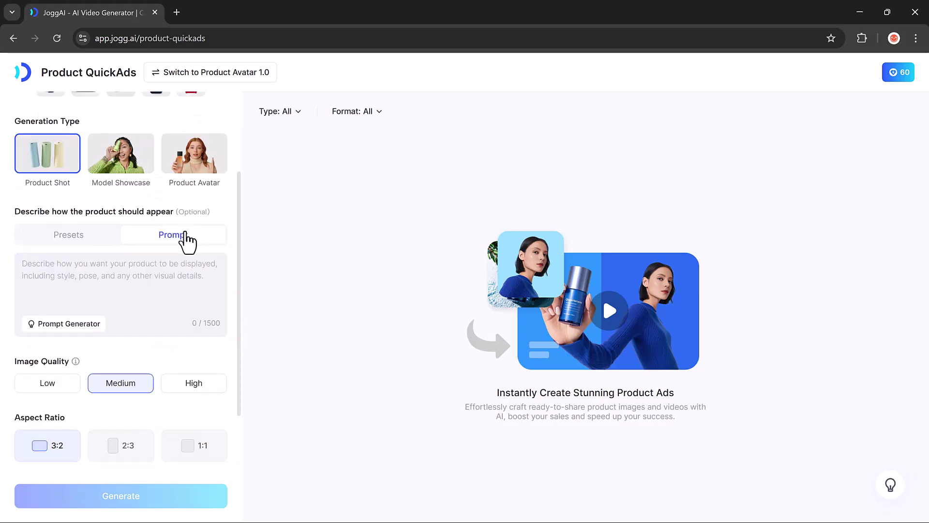
left_click(80, 238)
scroll(58, 256, "down", 1)
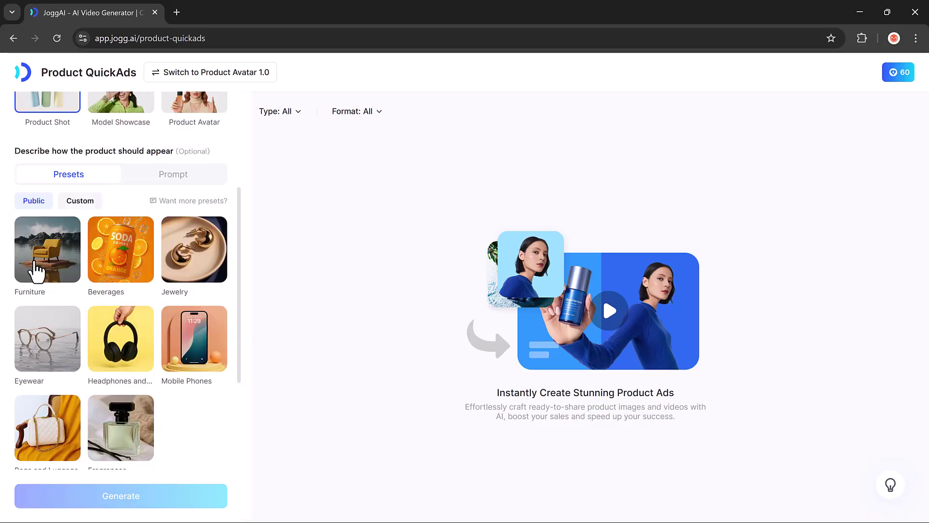
left_click(37, 270)
left_click(269, 146)
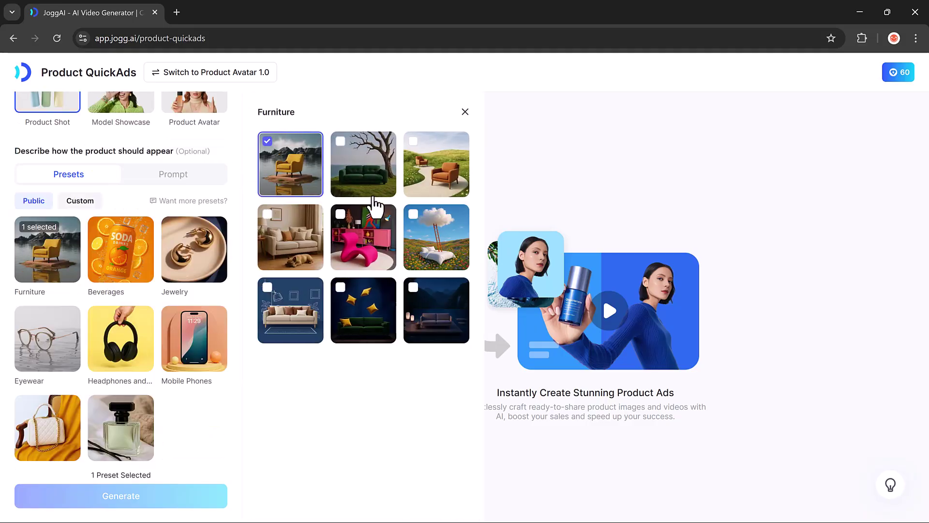
left_click(276, 244)
left_click(354, 305)
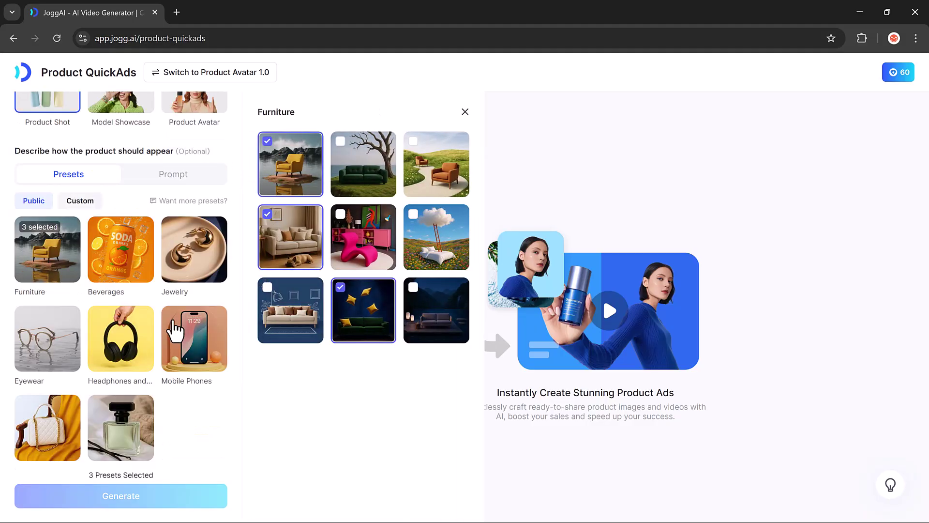
Set the Image Quality to High.
scroll(94, 343, "down", 1)
left_click(195, 364)
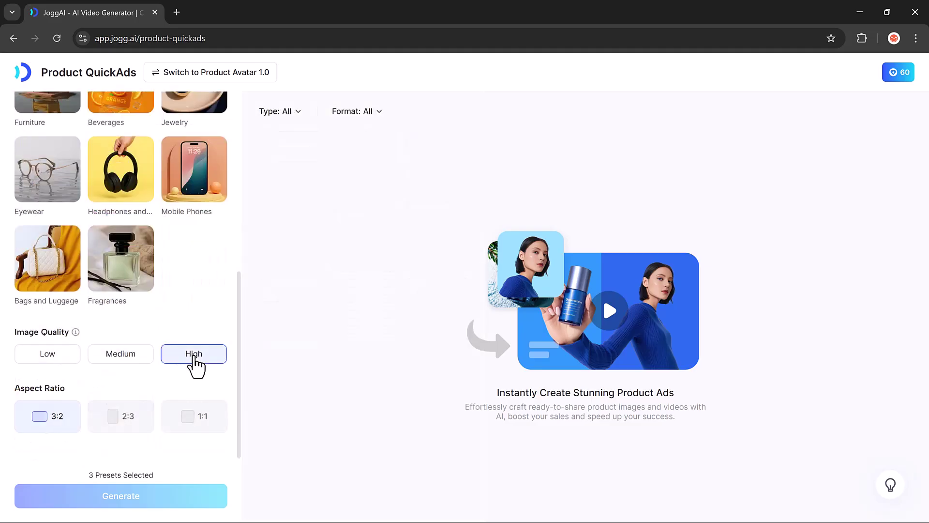
left_click(46, 356)
left_click(186, 357)
Generate the three sofa product shots and preview the lakeside sofa image.
left_click(112, 499)
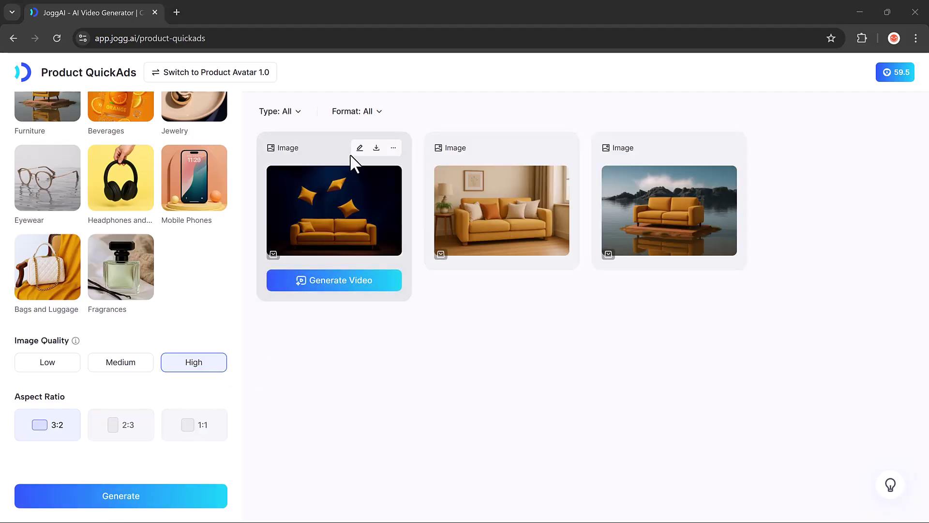
left_click(357, 203)
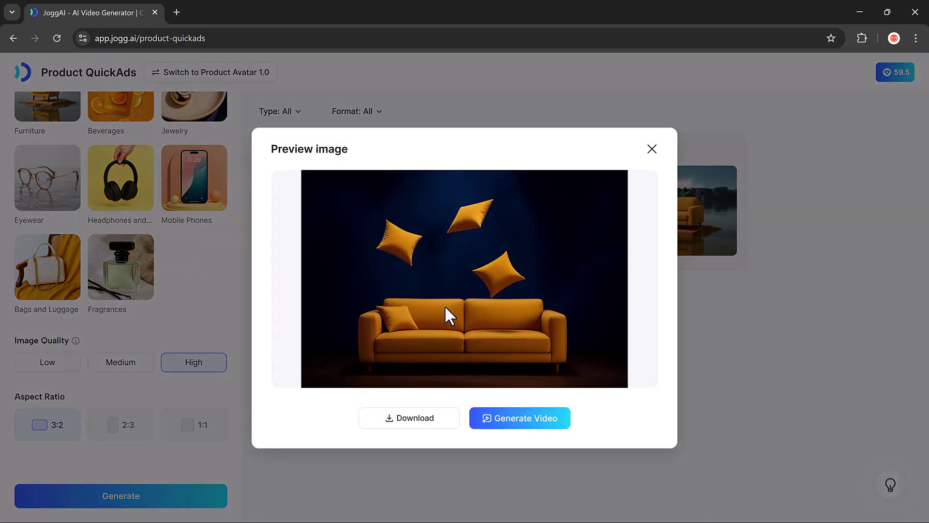
left_click(688, 228)
left_click(688, 228)
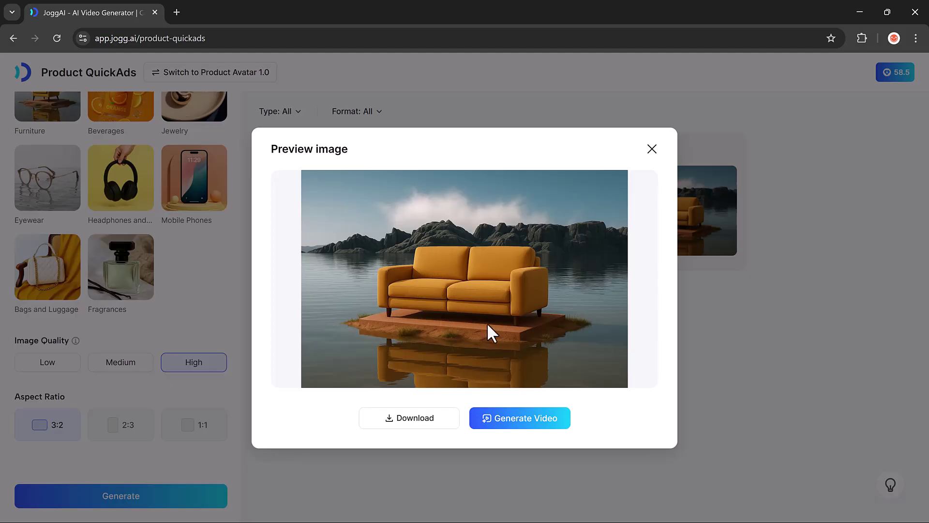
Generate a video of the lakeside sofa using a camera-movement prompt and the Motion 3.0 model.
left_click(509, 421)
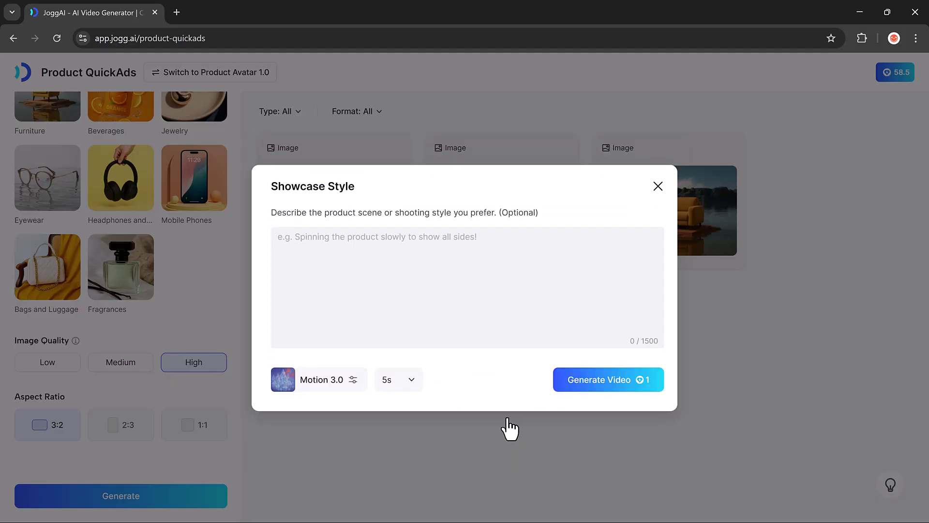
left_click(335, 255)
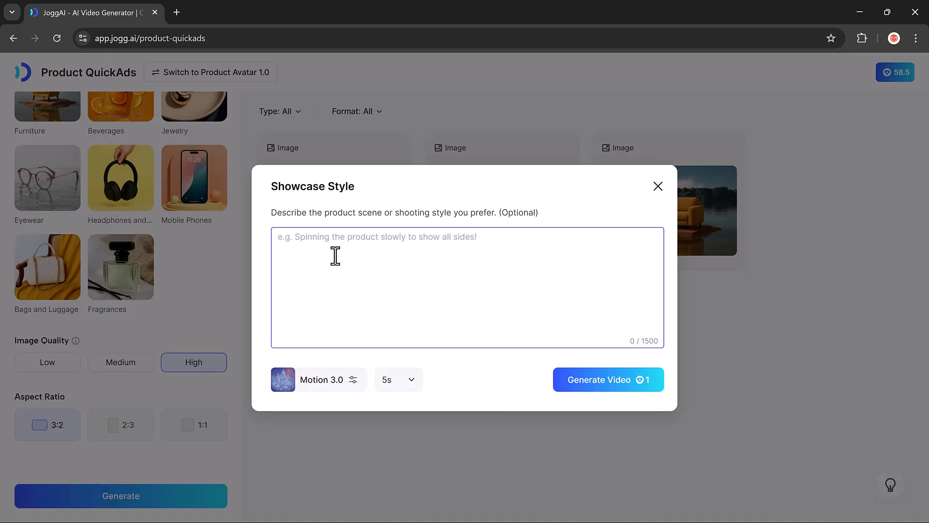
type("Move the camera in different angles")
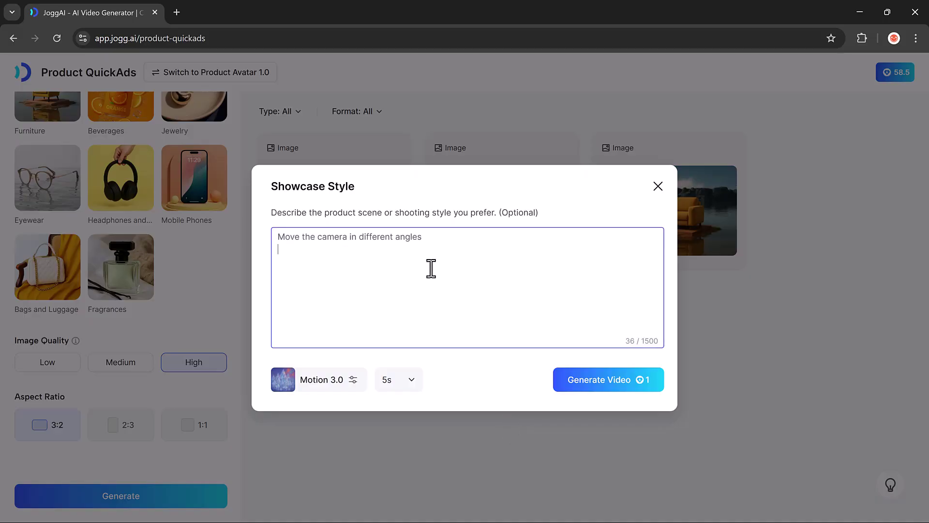
left_click(353, 380)
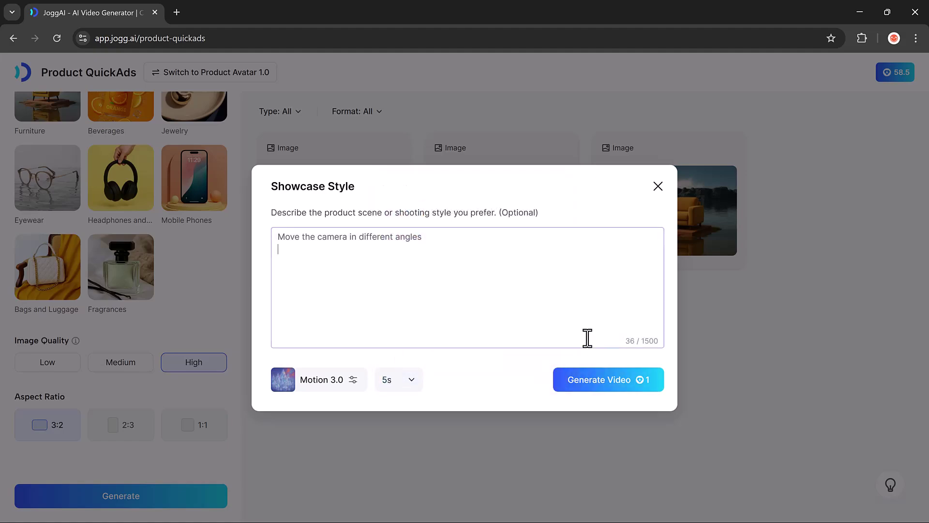
left_click(594, 387)
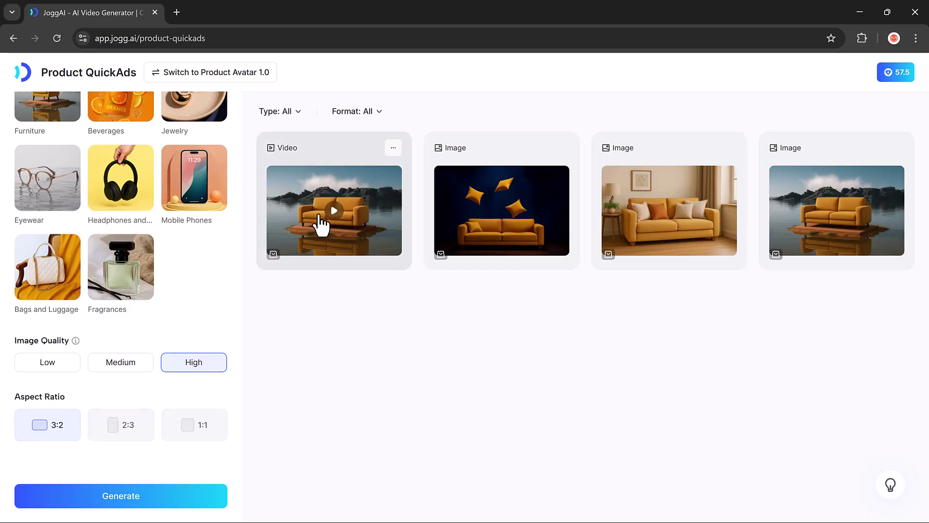
Preview the finished 5-second sofa video and download it.
left_click(327, 223)
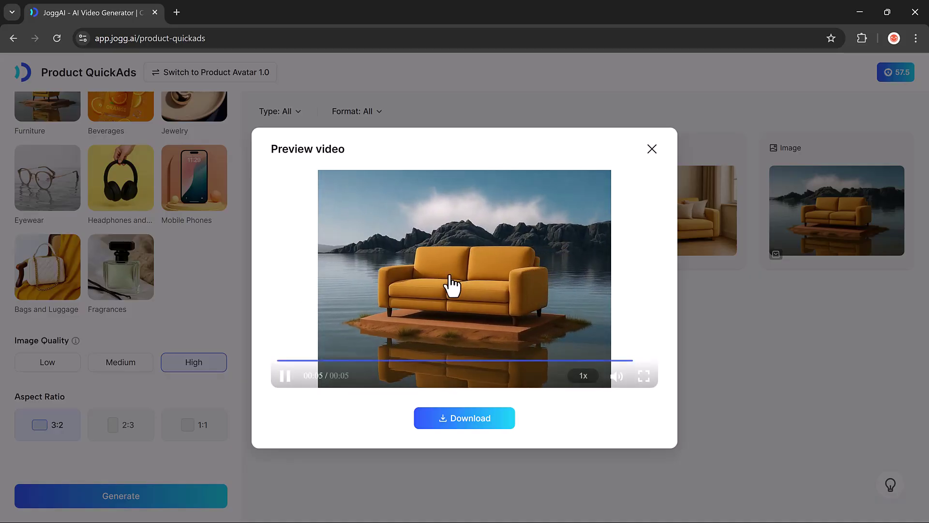
left_click(476, 423)
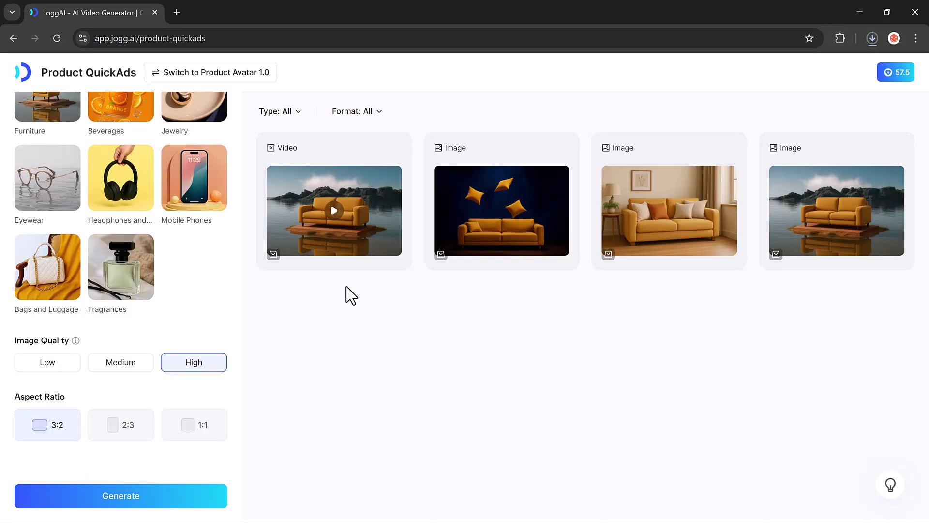
scroll(177, 305, "up", 5)
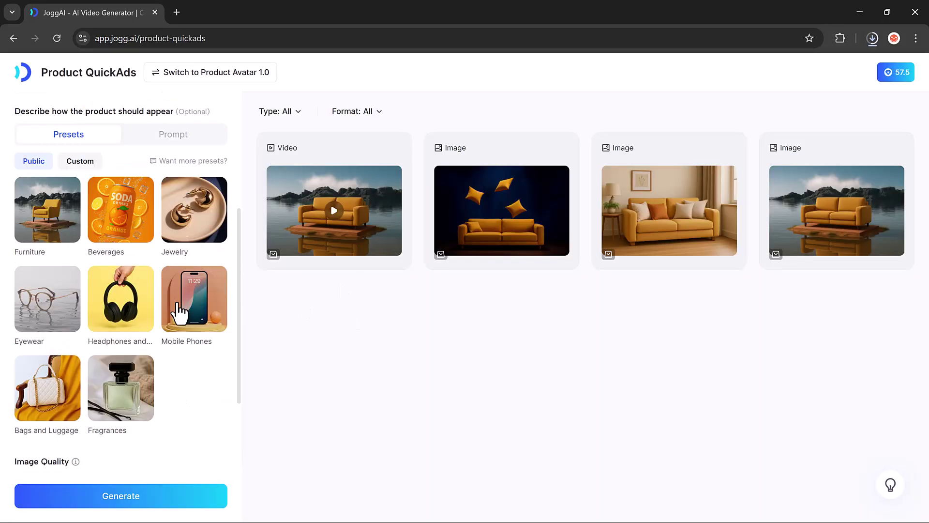
scroll(167, 230, "up", 3)
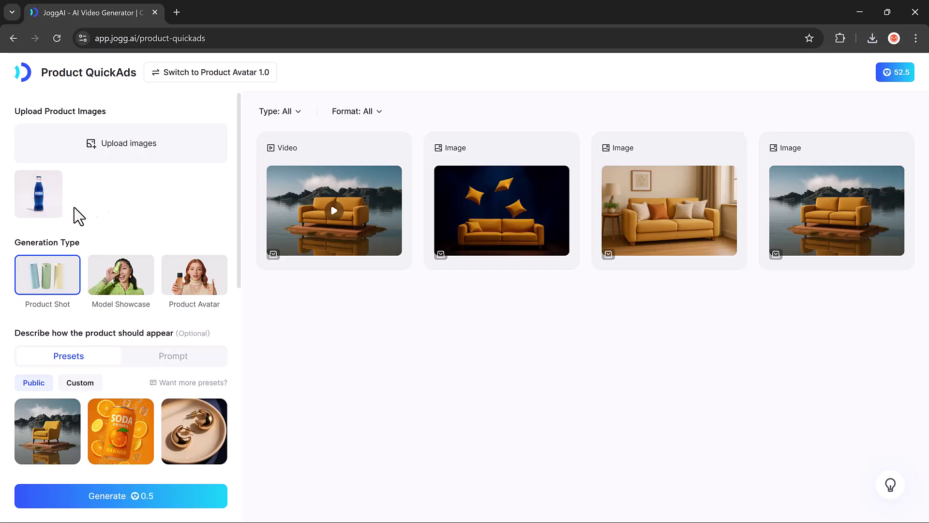
Generate a Model Showcase image of the soda bottle with the seventh Beverages preset and preview it.
left_click(128, 286)
scroll(128, 286, "down", 4)
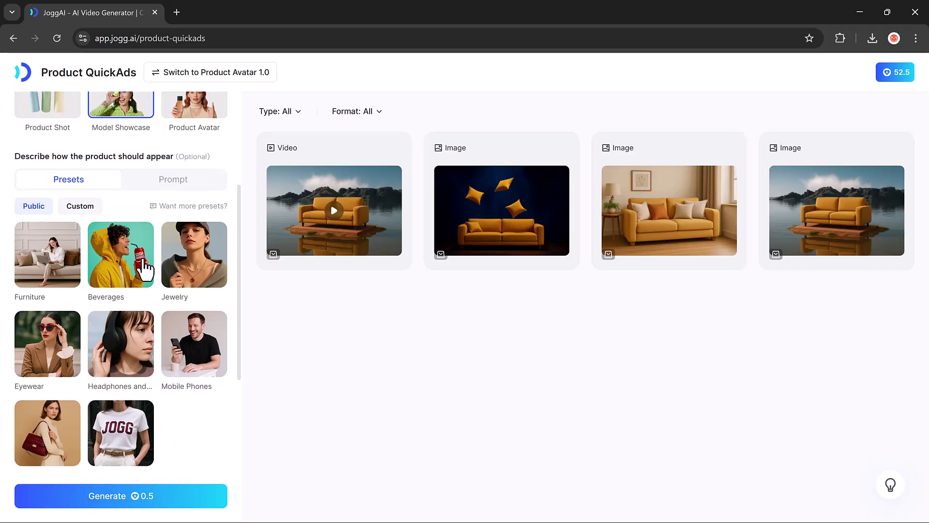
left_click(127, 274)
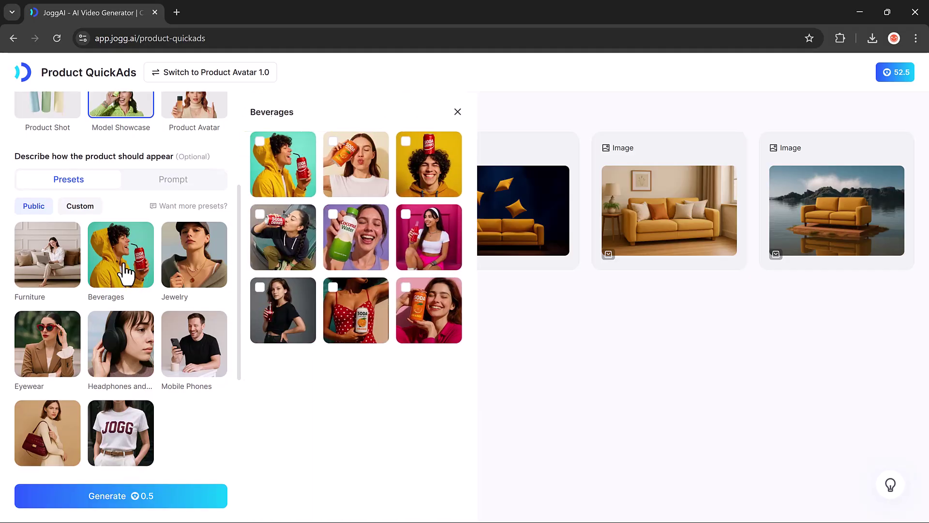
left_click(302, 326)
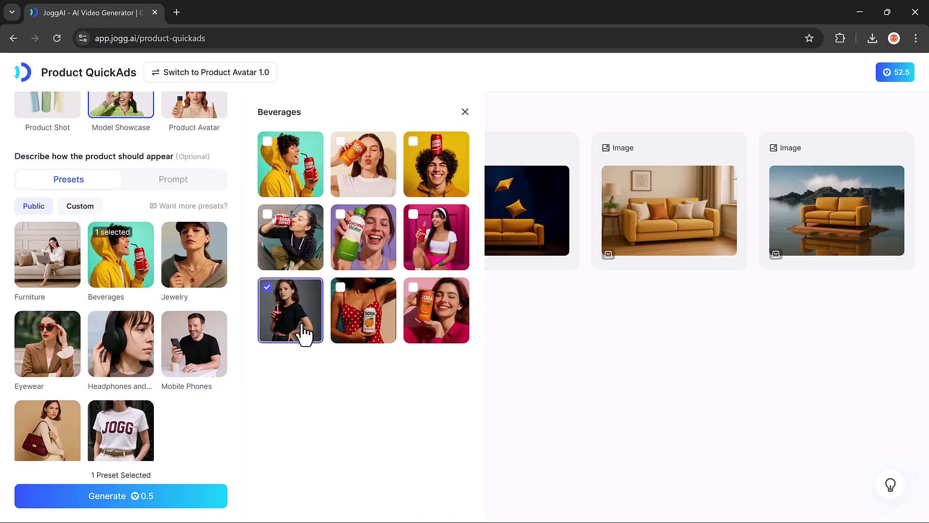
left_click(131, 504)
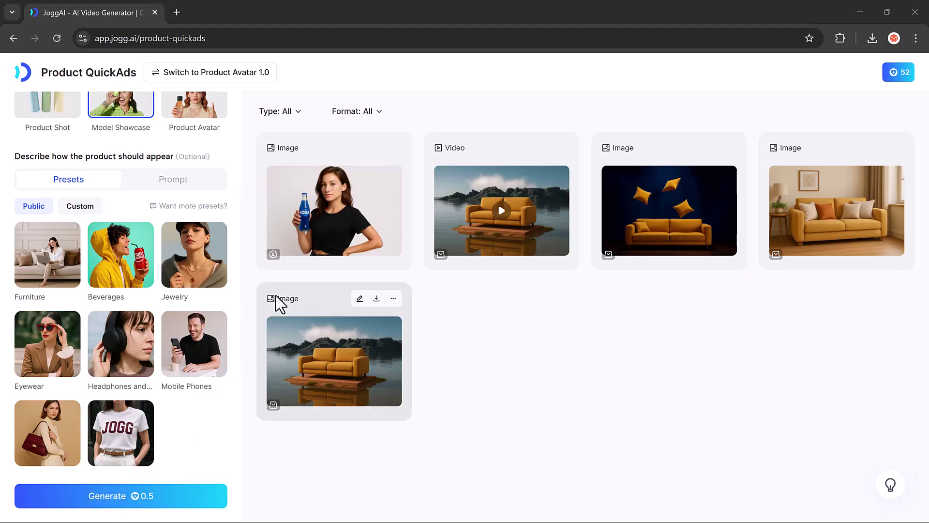
mouse_move(307, 221)
left_click(338, 208)
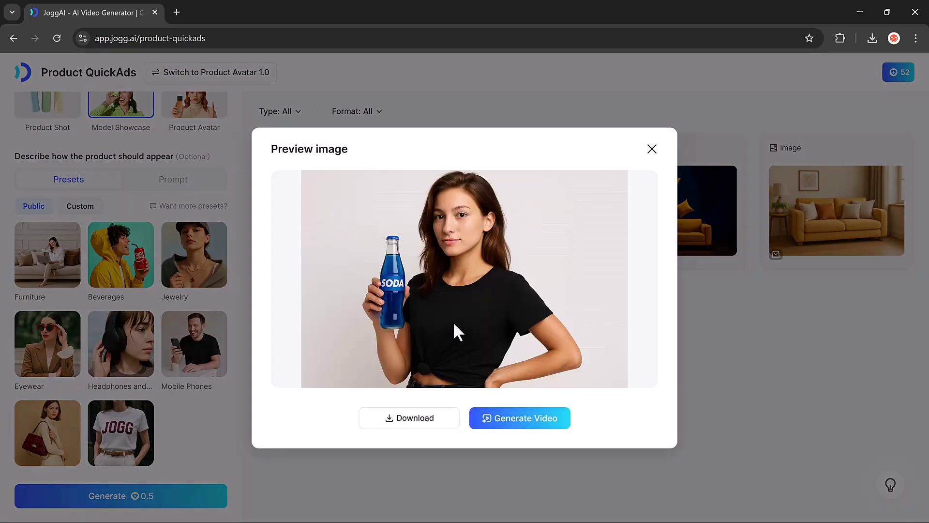
Generate a video from the soda model image using the pasted showcase scene description.
left_click(525, 431)
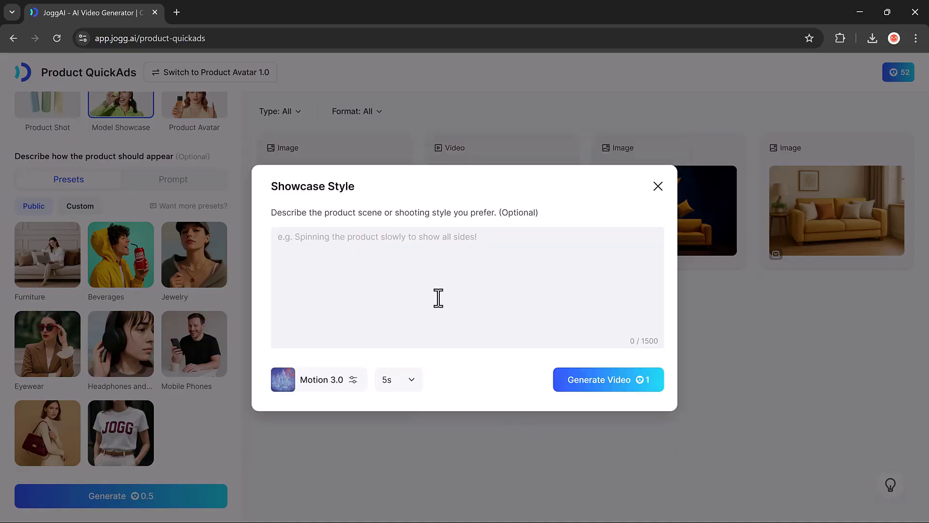
left_click(354, 252)
type("Stylish girl poses with blue soda bottle, minimal white background. Smooth zoom-in, energetic beats, text appears: \"Refresh Your Style.\" Blue splash animation, ends with brand logo and tagline: \"SODA – Drink Different.")
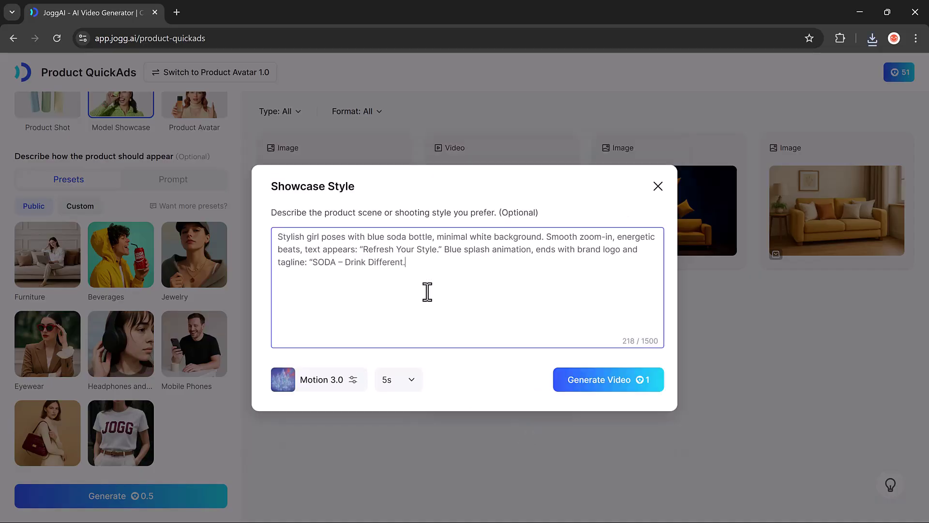
left_click(600, 380)
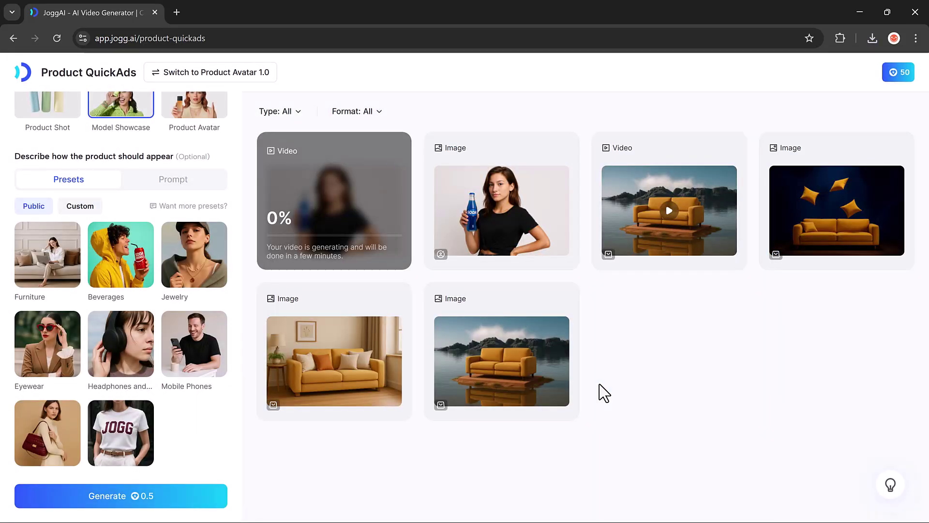
Preview the finished 5-second soda video, then download it.
left_click(501, 356)
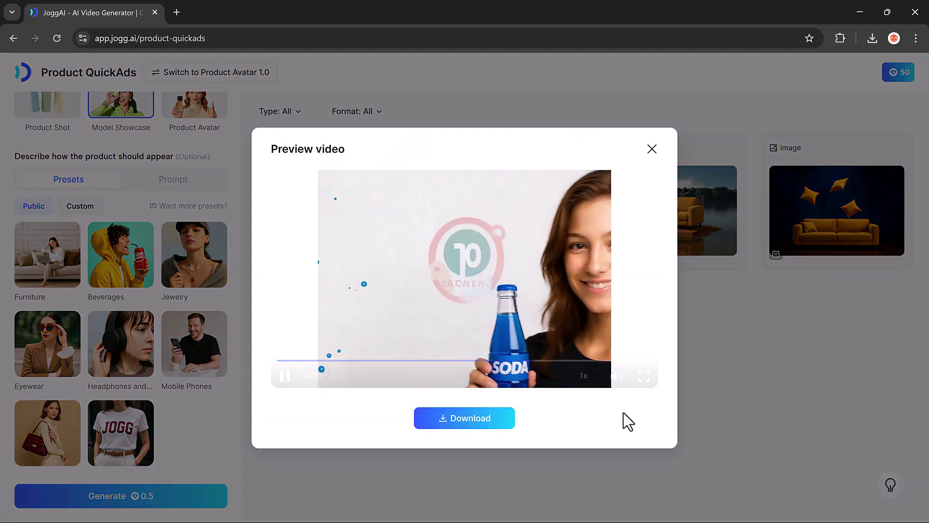
left_click(653, 150)
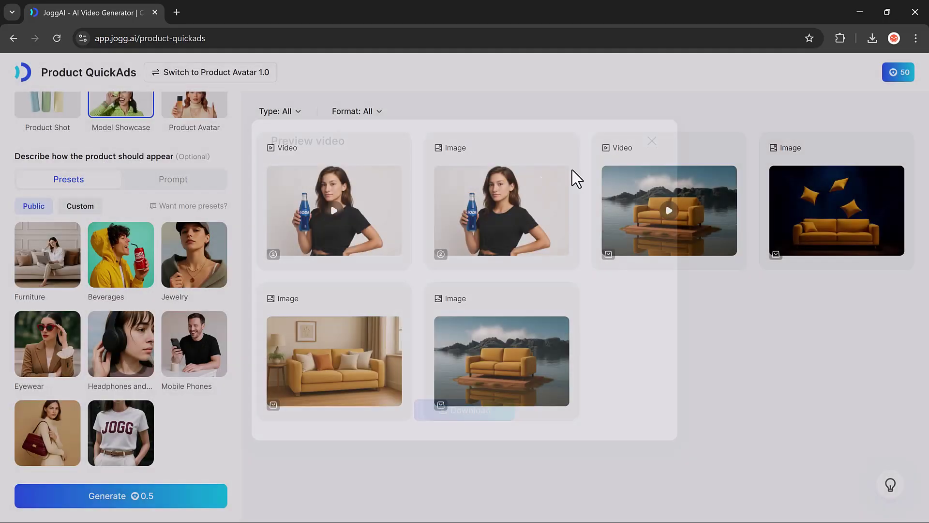
mouse_move(334, 213)
left_click(353, 278)
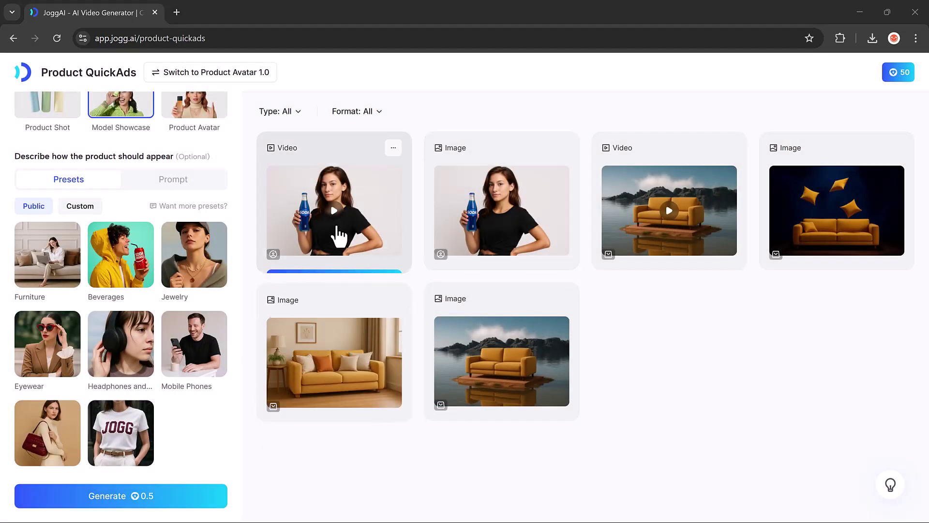
scroll(114, 281, "up", 4)
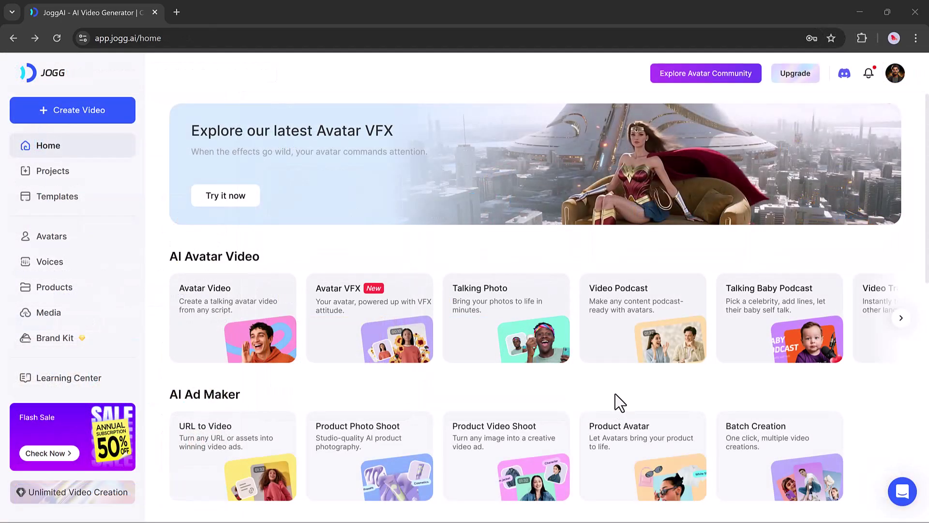
In Product Avatar, use the iPhone sample as the product and browse the ready-made public avatars.
left_click(616, 466)
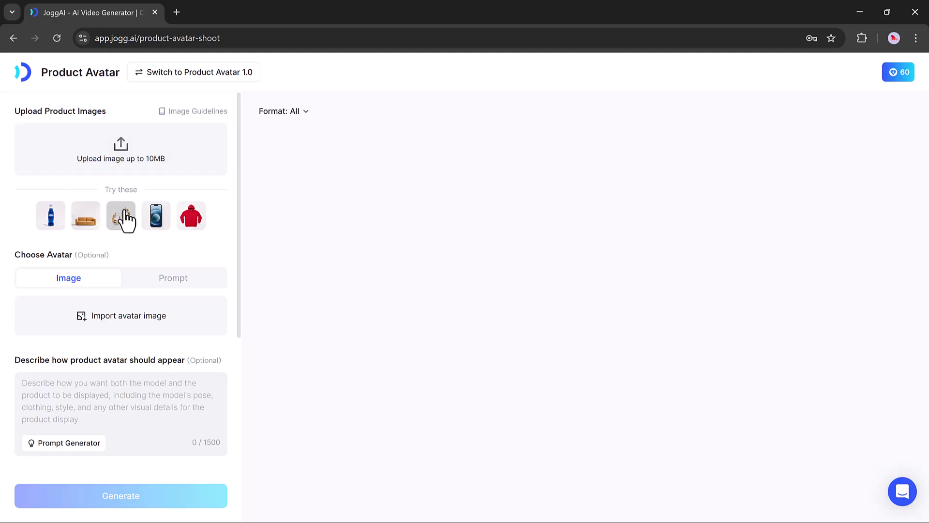
left_click(151, 221)
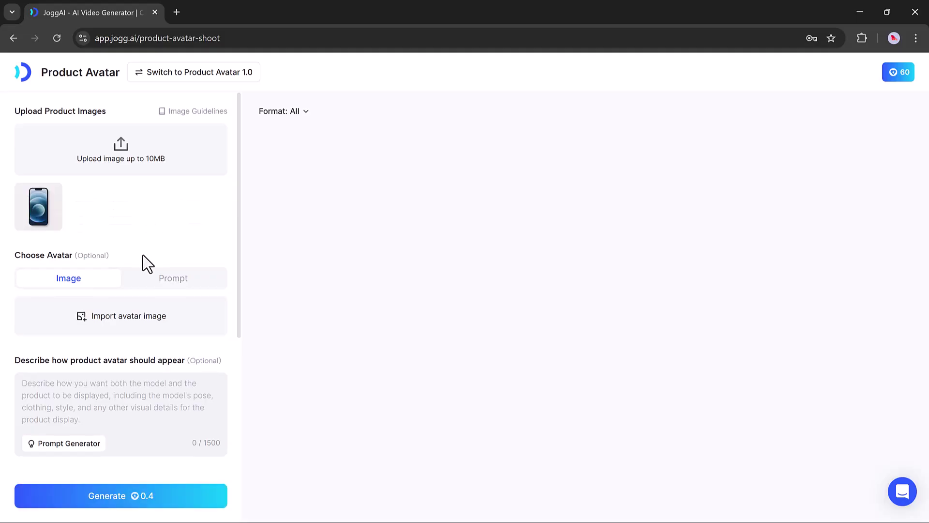
left_click(117, 328)
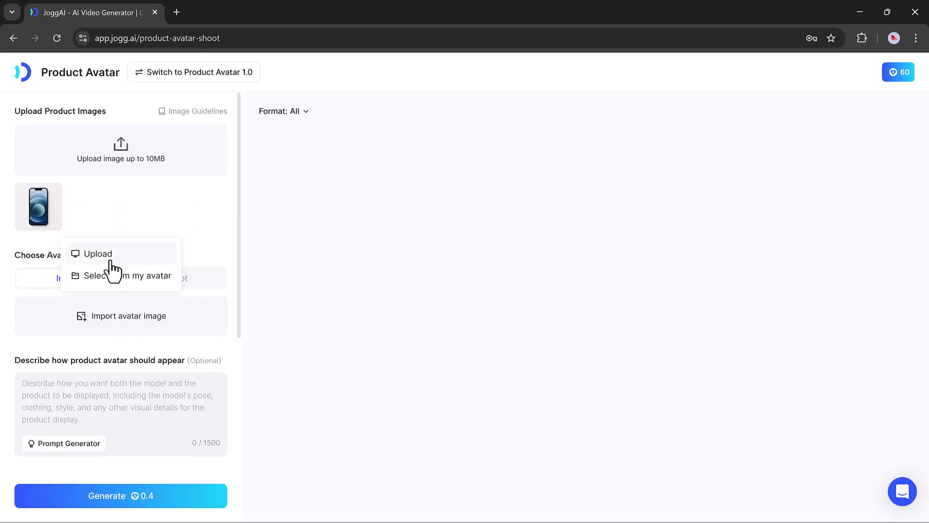
left_click(109, 276)
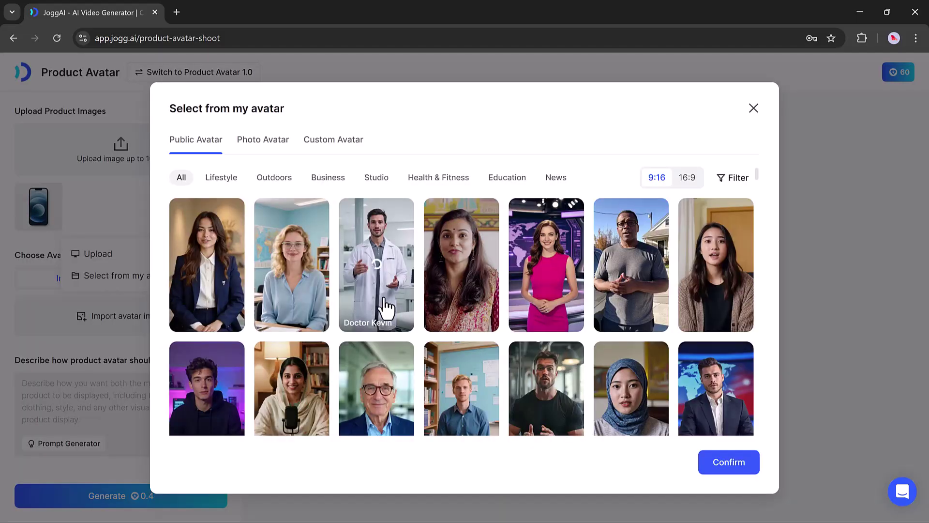
scroll(386, 307, "down", 4)
scroll(385, 307, "down", 1)
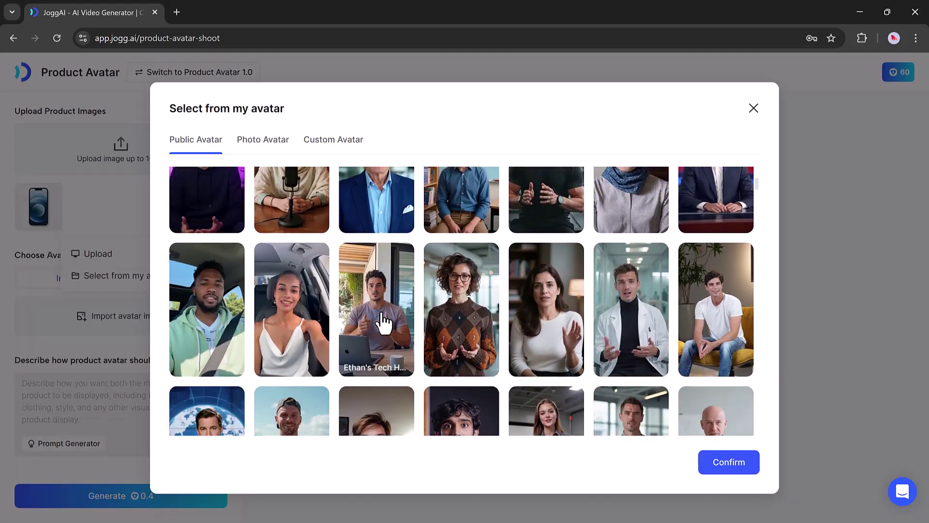
Confirm the man-at-laptop avatar and paste in the iPhone 16 product description.
left_click(732, 463)
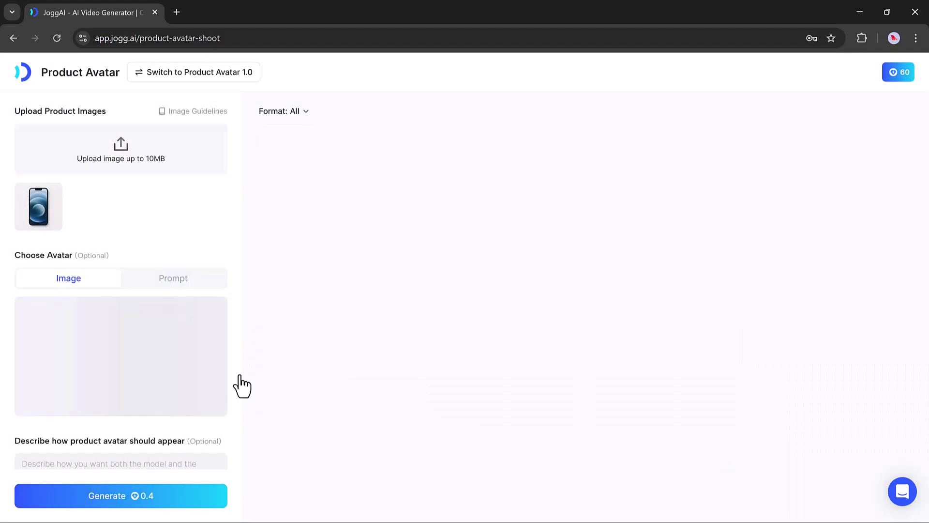
scroll(145, 363, "down", 3)
left_click(116, 358)
key("ctrl+v")
scroll(108, 409, "down", 3)
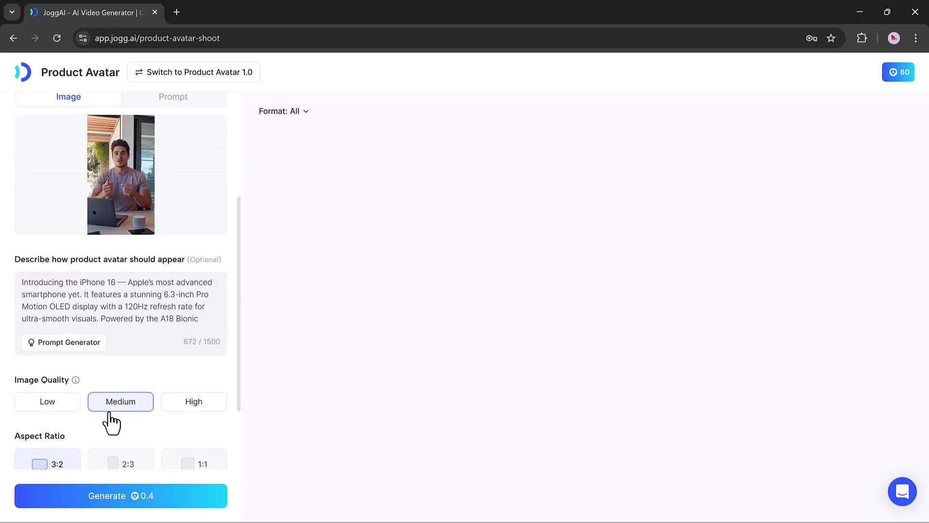
Set High image quality and 1 image, then generate the product avatar image.
left_click(184, 343)
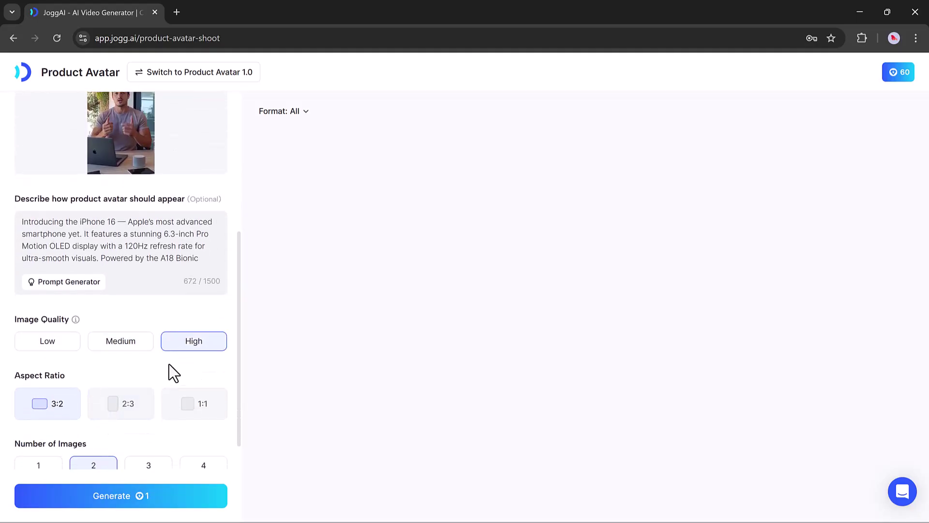
scroll(165, 367, "down", 1)
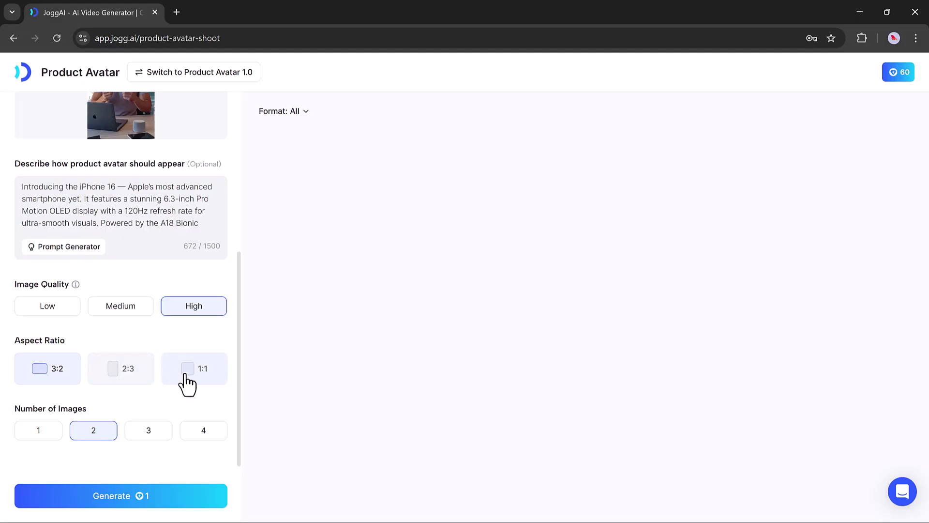
left_click(51, 436)
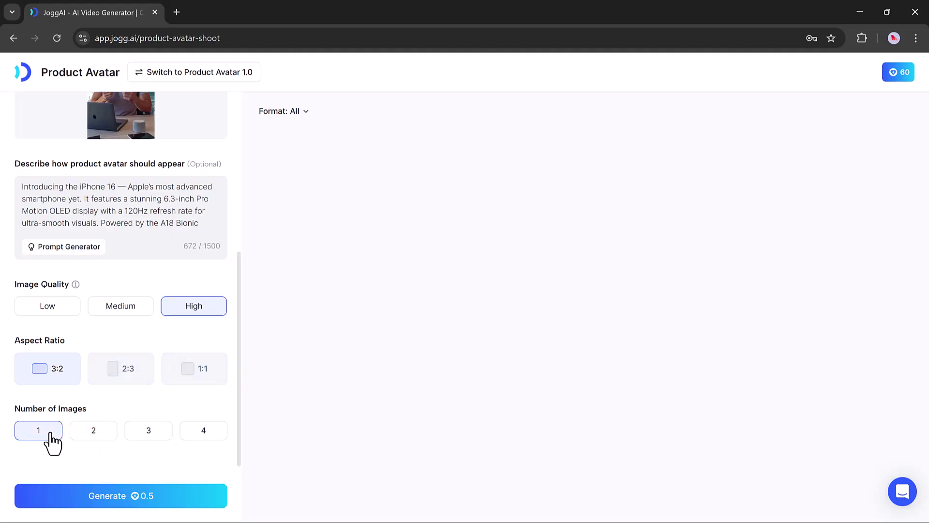
left_click(94, 503)
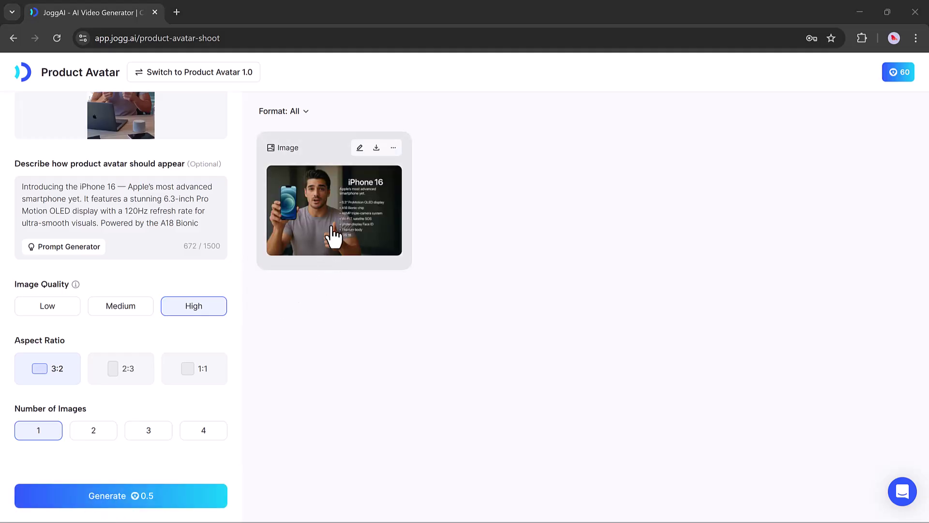
Turn the generated image into a talking avatar with a friendly-smile motion and open the voice list.
left_click(383, 237)
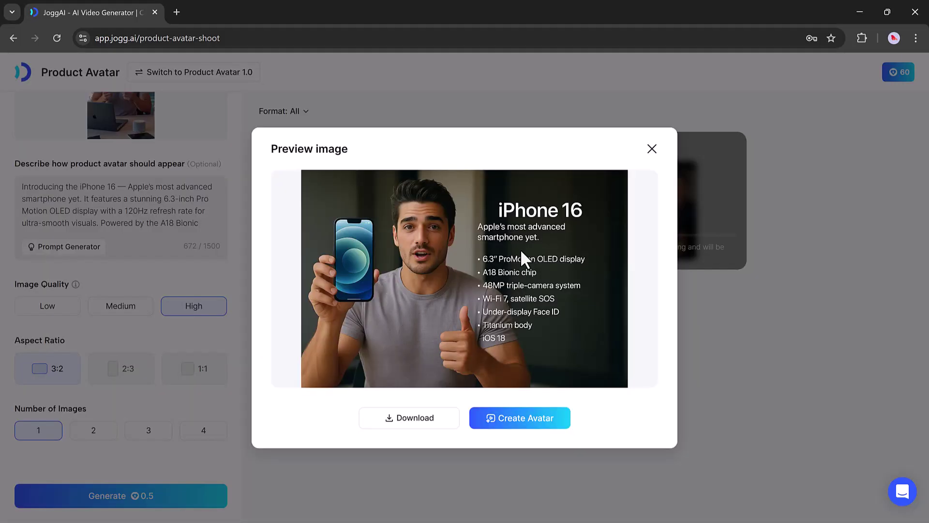
left_click(529, 426)
left_click(362, 293)
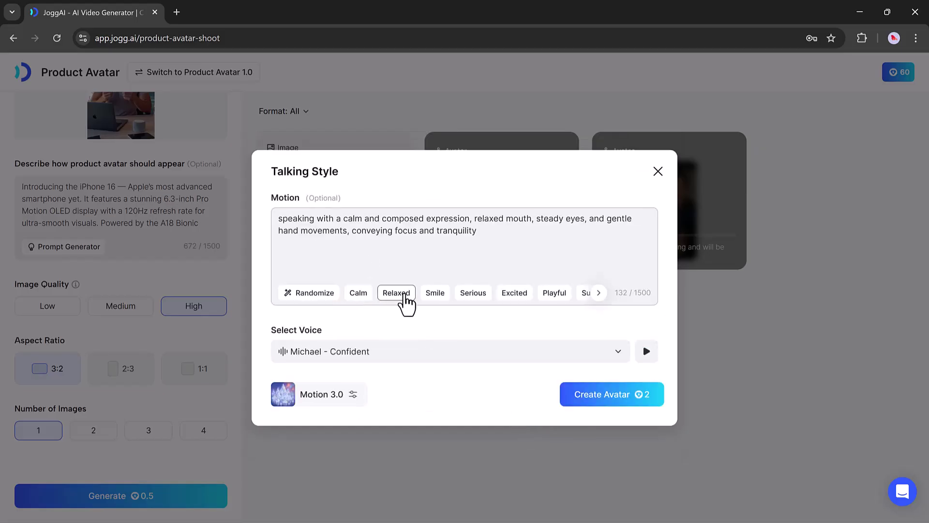
left_click(437, 292)
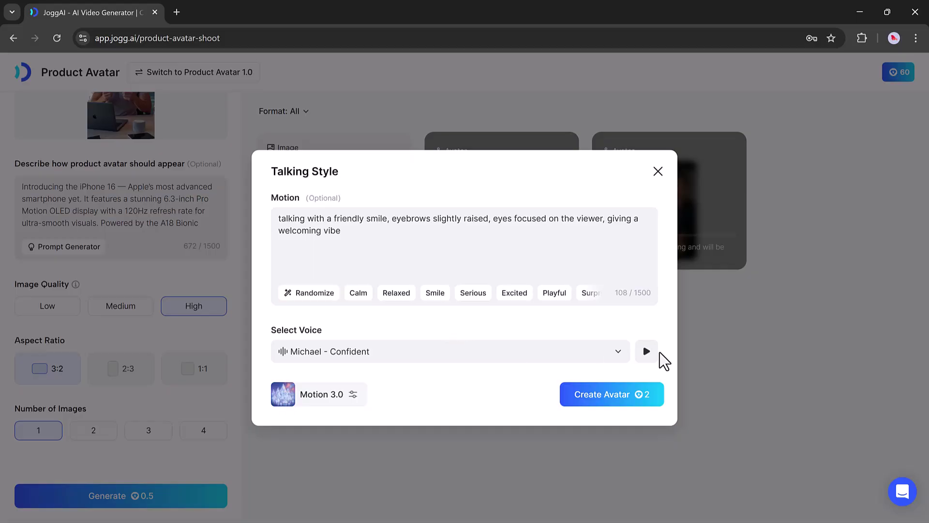
left_click(527, 352)
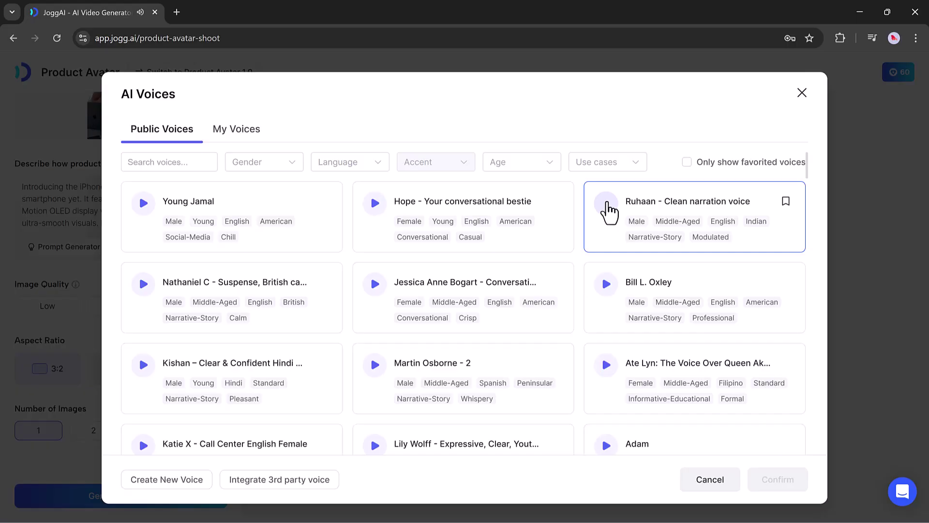
After previewing the Nathaniel C sample, choose and confirm the Ruhaan - Clean narration voice.
scroll(148, 232, "down", 1)
left_click(144, 224)
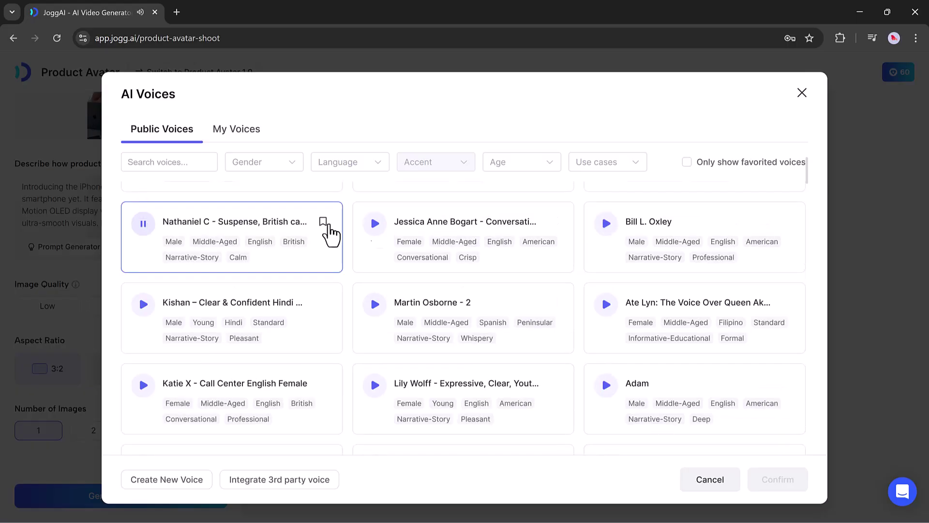
scroll(331, 235, "up", 1)
left_click(605, 234)
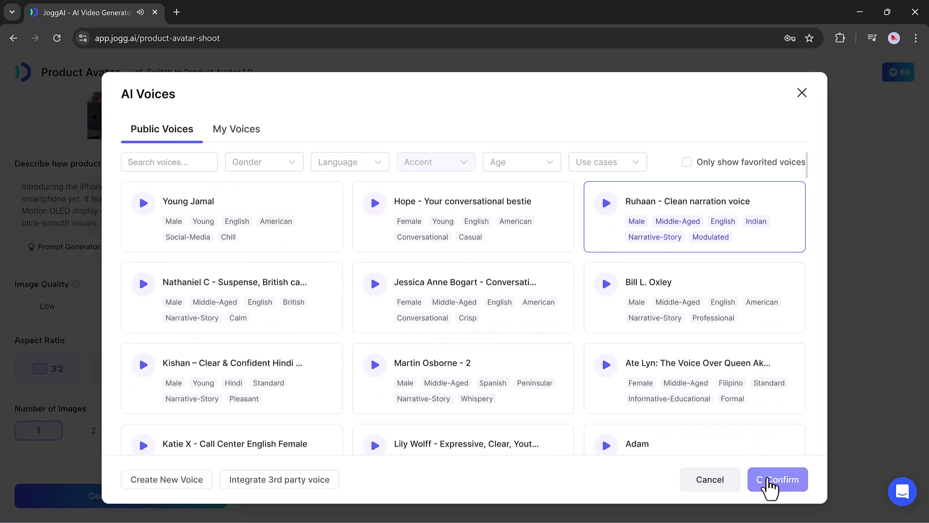
left_click(768, 480)
Switch the video model from Motion 3.0 to Veo 3 and create the talking avatar.
left_click(320, 394)
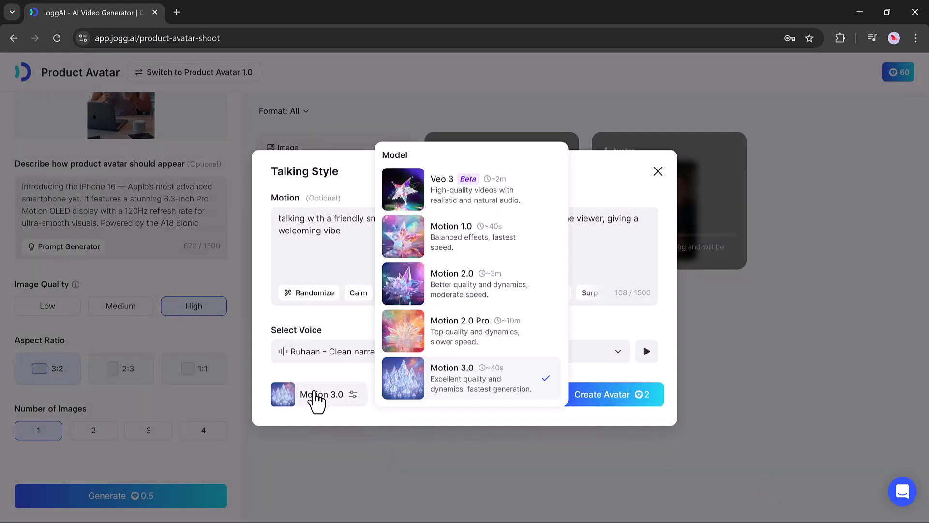
left_click(439, 210)
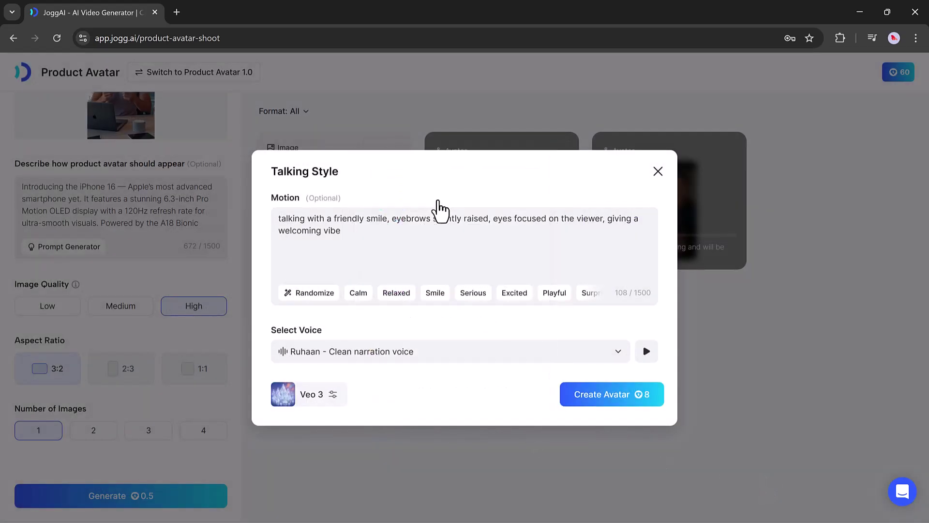
left_click(613, 409)
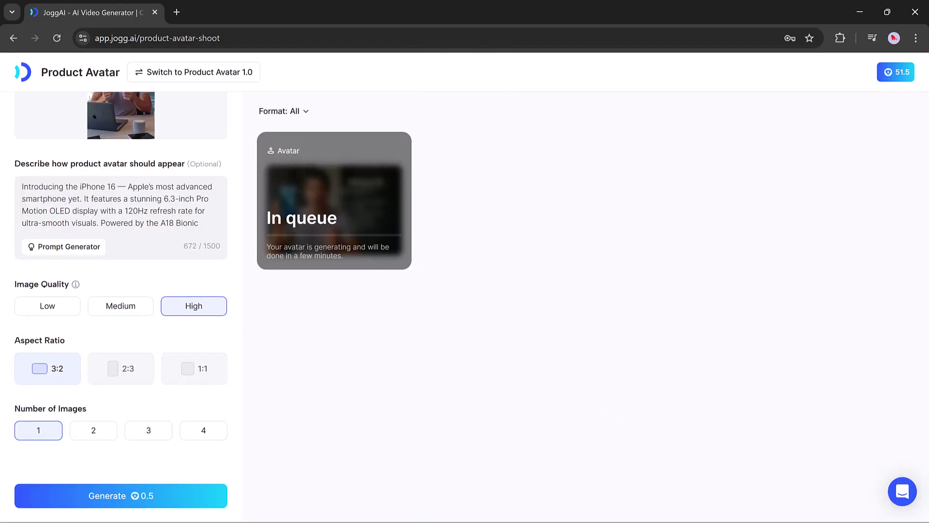
Preview the finished 6-second iPhone 16 talking-avatar video from its card.
left_click(322, 233)
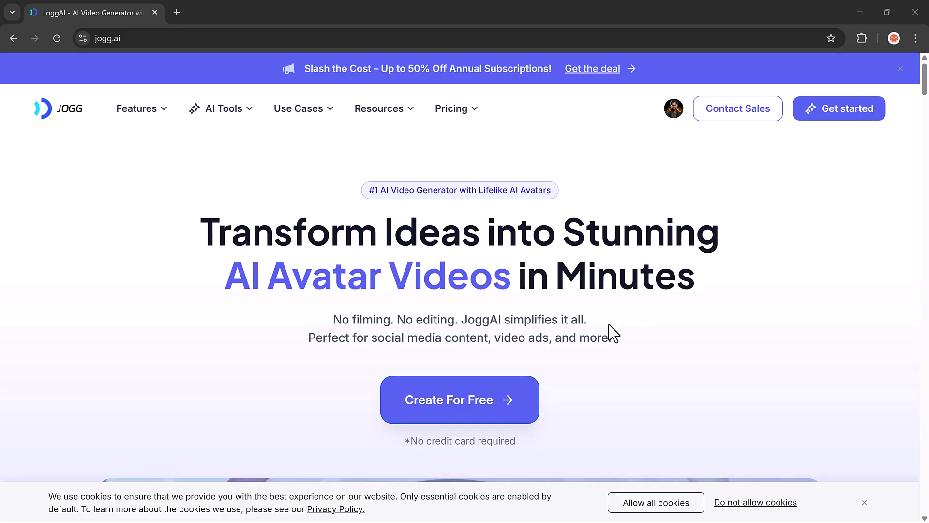
scroll(609, 324, "down", 5)
scroll(609, 324, "down", 3)
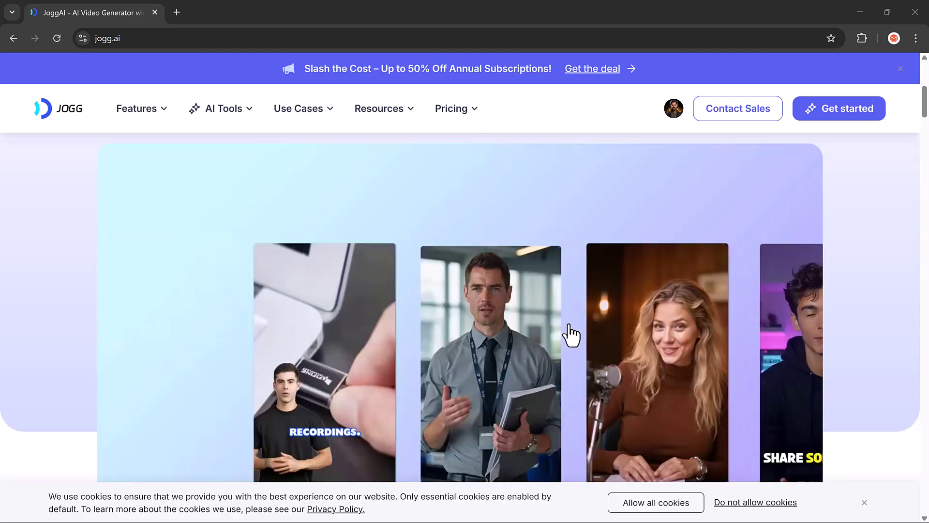